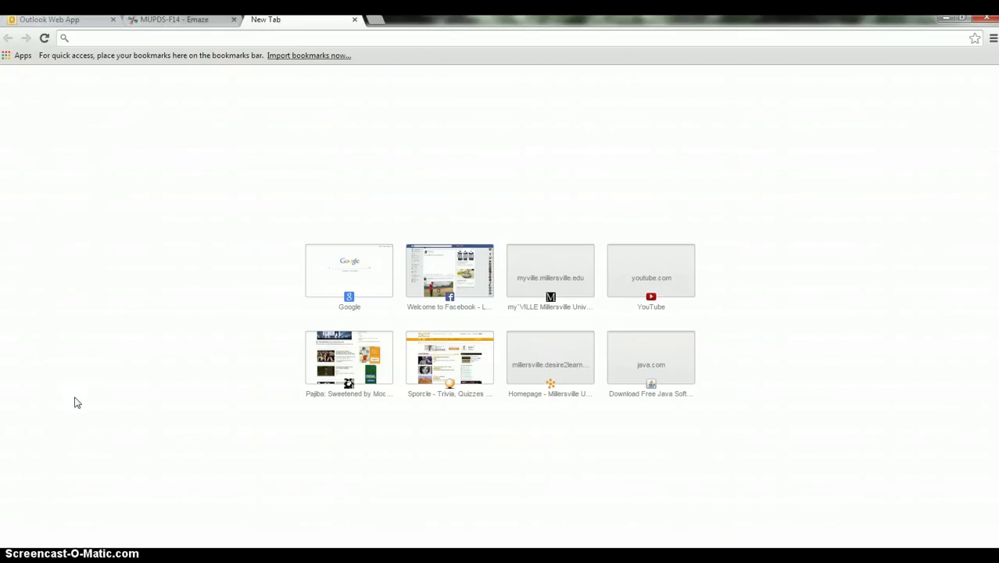
Step: Enter 'google' in the Chrome address bar to load the Google homepage
{"action": "left_click", "coordinate": [207, 37]}
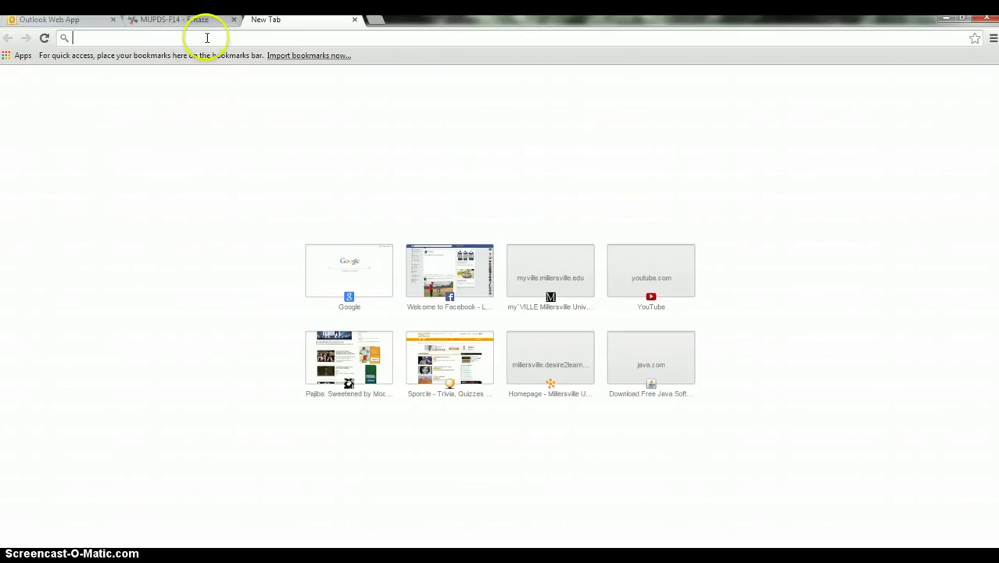
{"action": "type", "text": "google.c"}
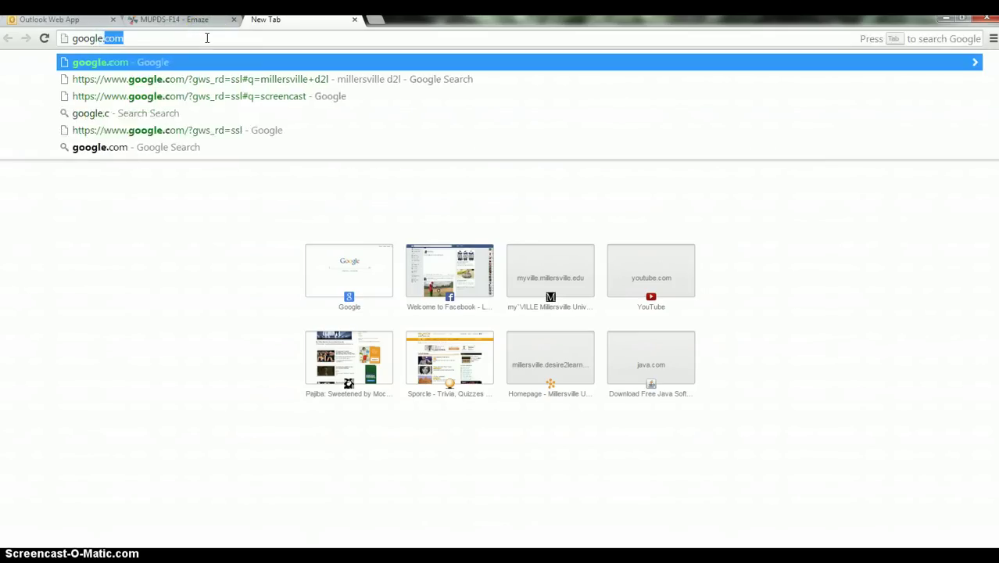
{"action": "key", "text": "Return"}
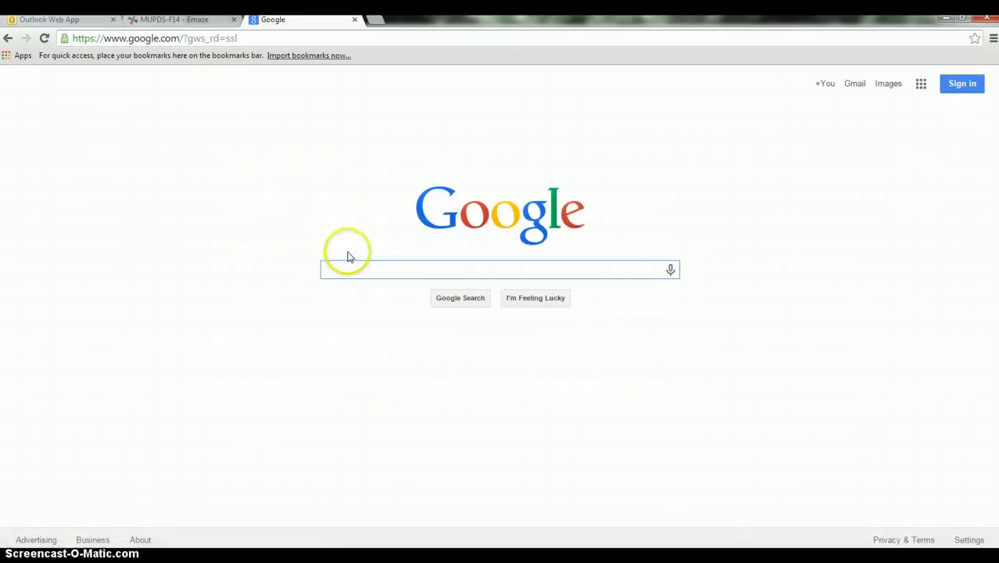
Step: Search 'emaze presentation', open the emaze site, and log off the current account
{"action": "type", "text": "emaze"}
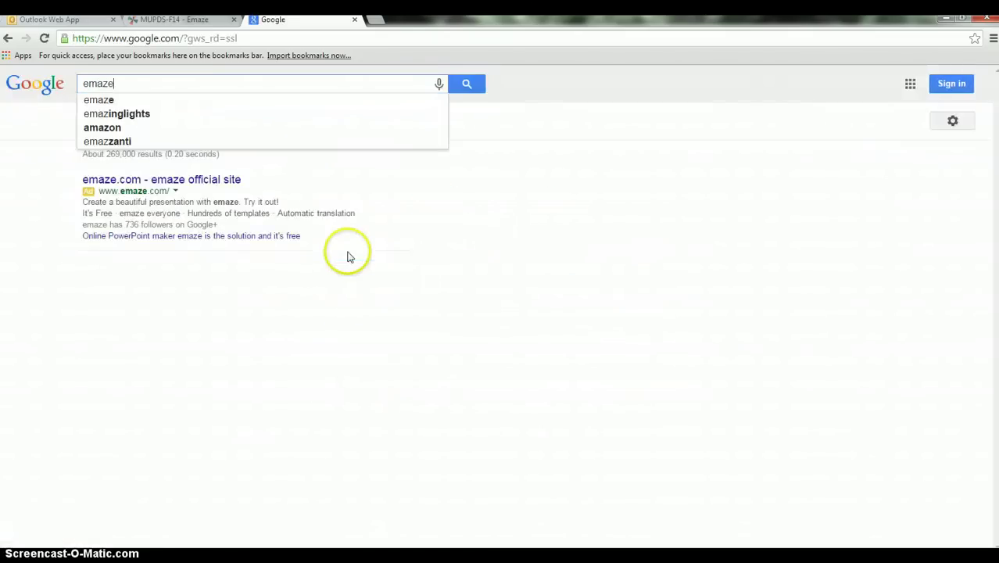
{"action": "type", "text": " pres"}
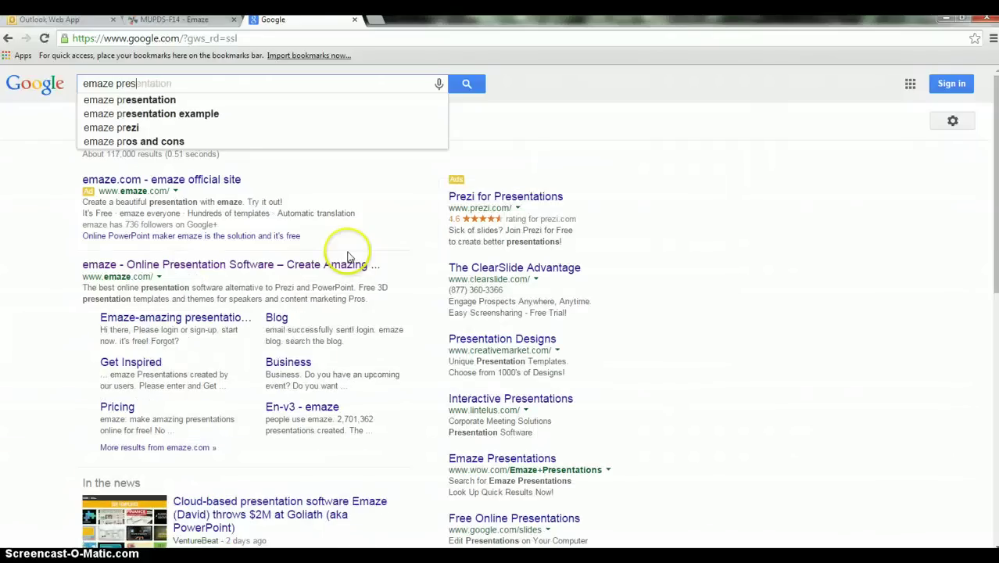
{"action": "type", "text": "entation"}
{"action": "key", "text": "Return"}
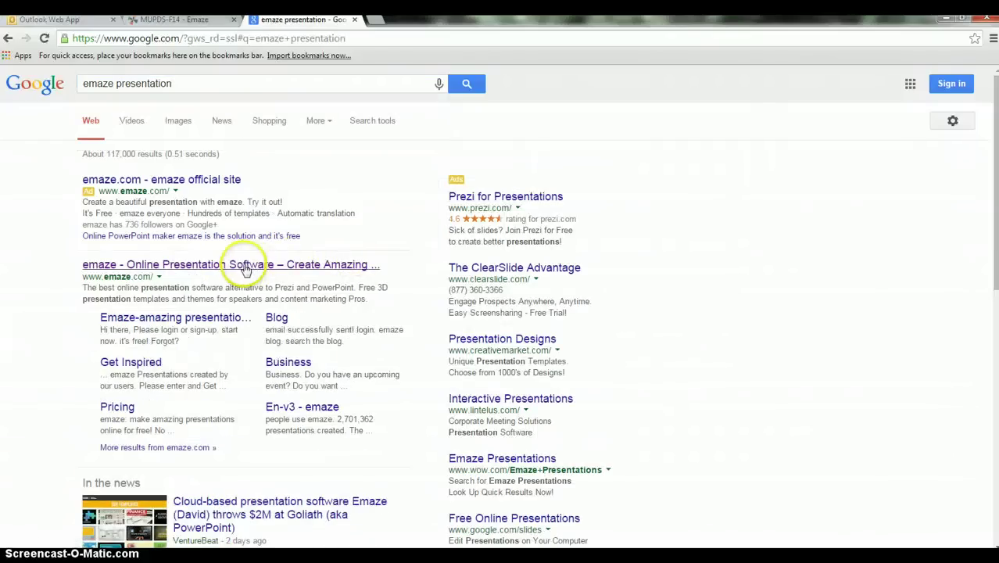
{"action": "left_click", "coordinate": [245, 265]}
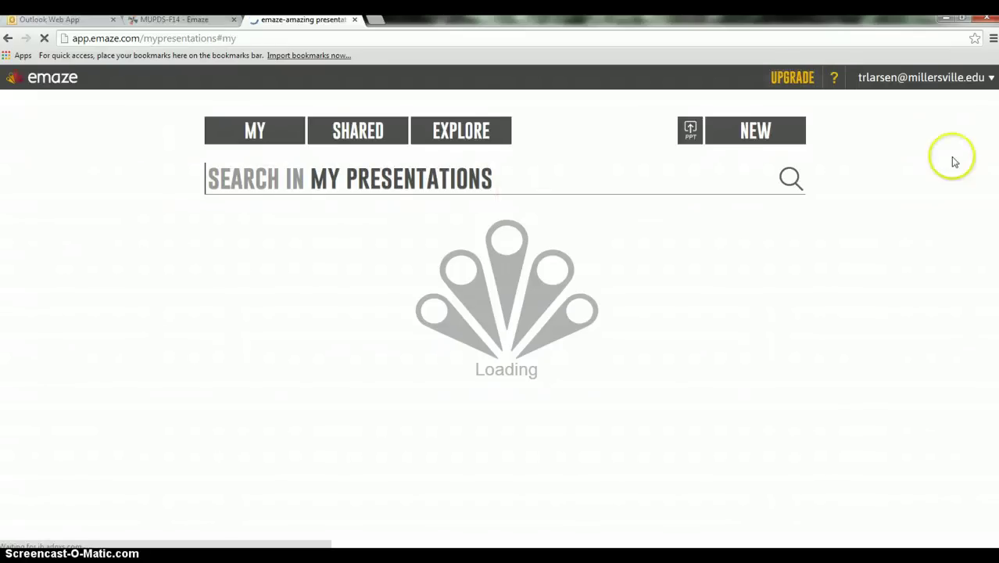
{"action": "left_click", "coordinate": [990, 82]}
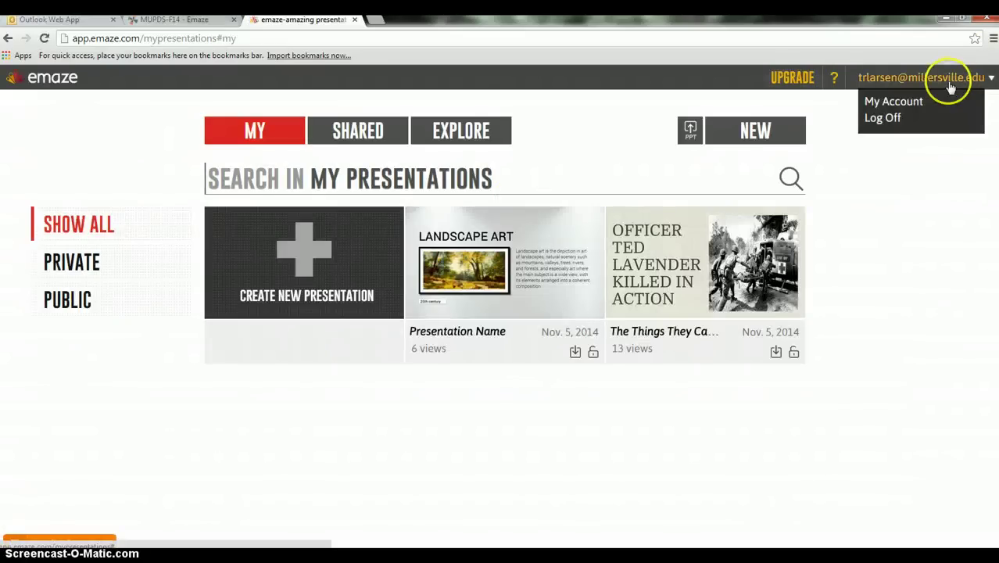
{"action": "left_click", "coordinate": [880, 119]}
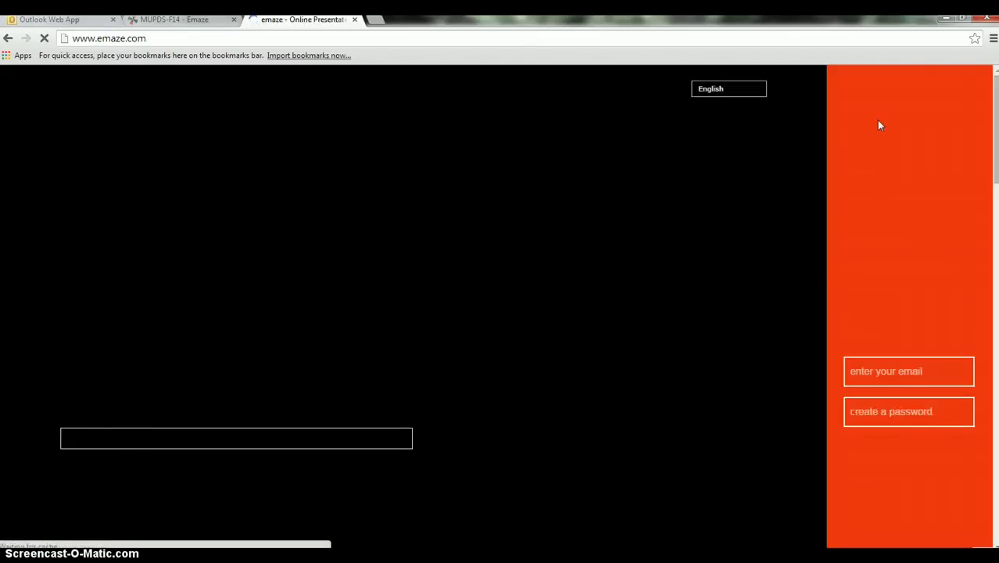
Step: Log in to Emaze with the account email and password to reach My Presentations
{"action": "left_click", "coordinate": [795, 253]}
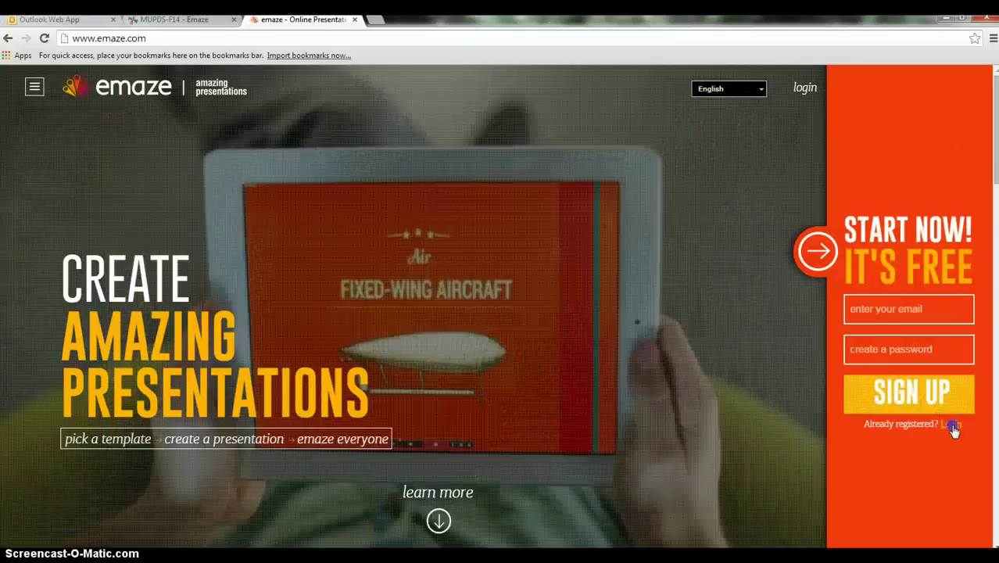
{"action": "left_click", "coordinate": [951, 424]}
{"action": "left_click", "coordinate": [891, 260]}
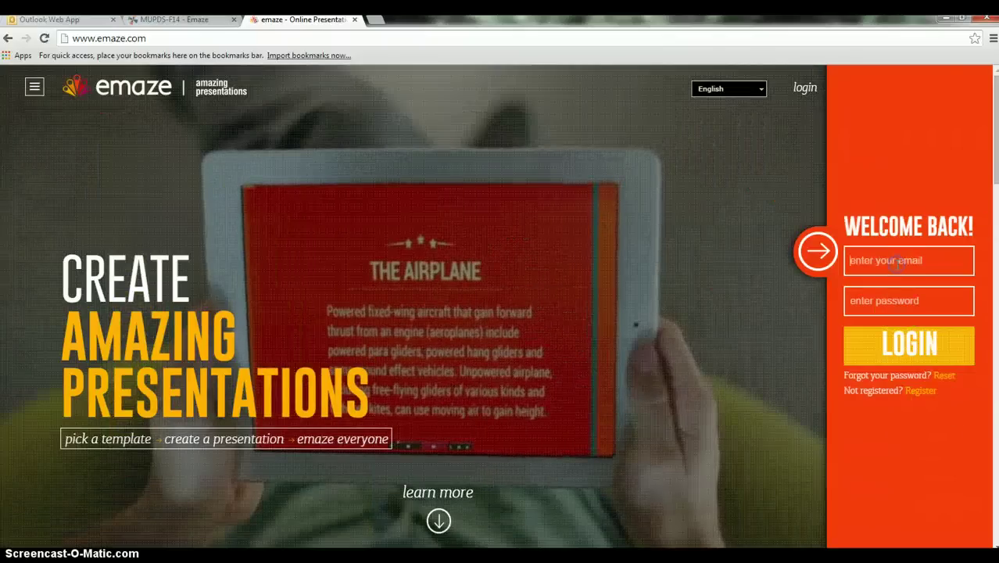
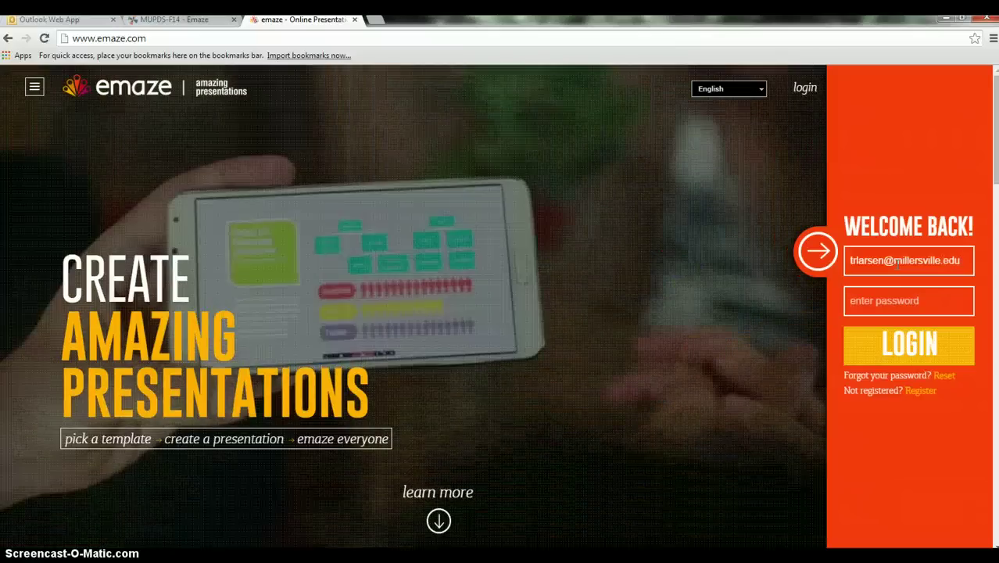
{"action": "key", "text": "Tab"}
{"action": "type", "text": "••••••"}
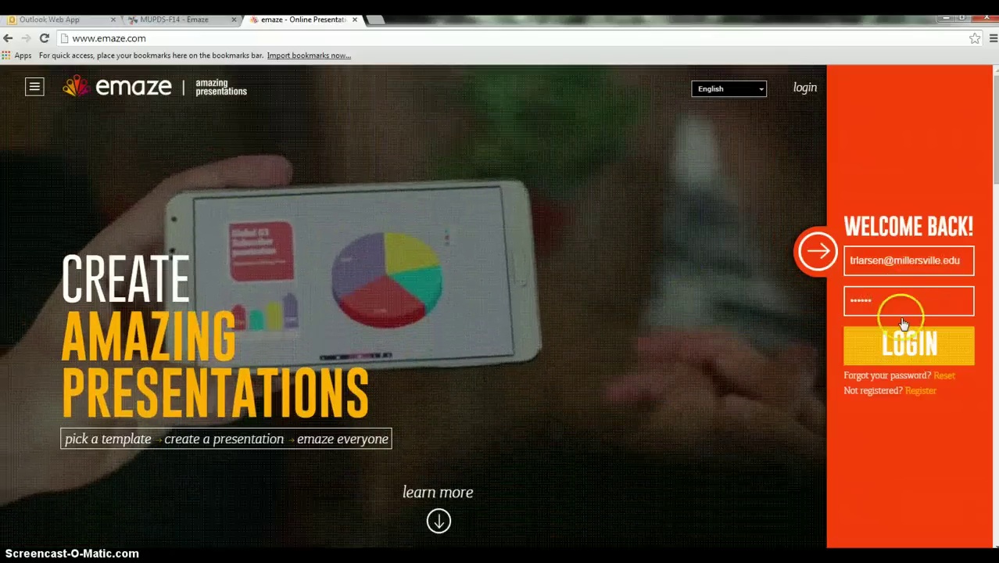
{"action": "left_click", "coordinate": [910, 341]}
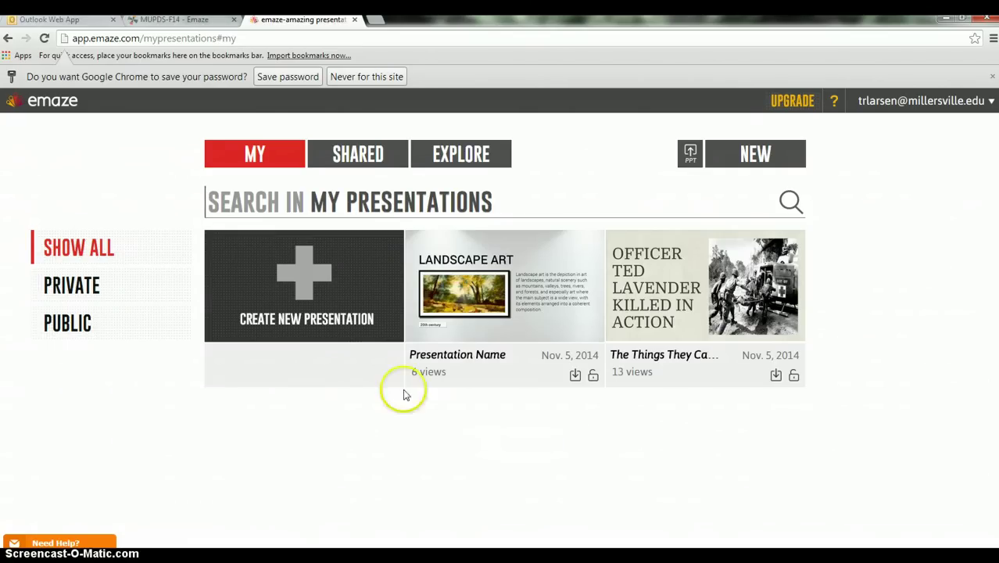
Step: Scroll the Explore gallery of public presentations and open Ant Man for viewing
{"action": "left_click", "coordinate": [451, 159]}
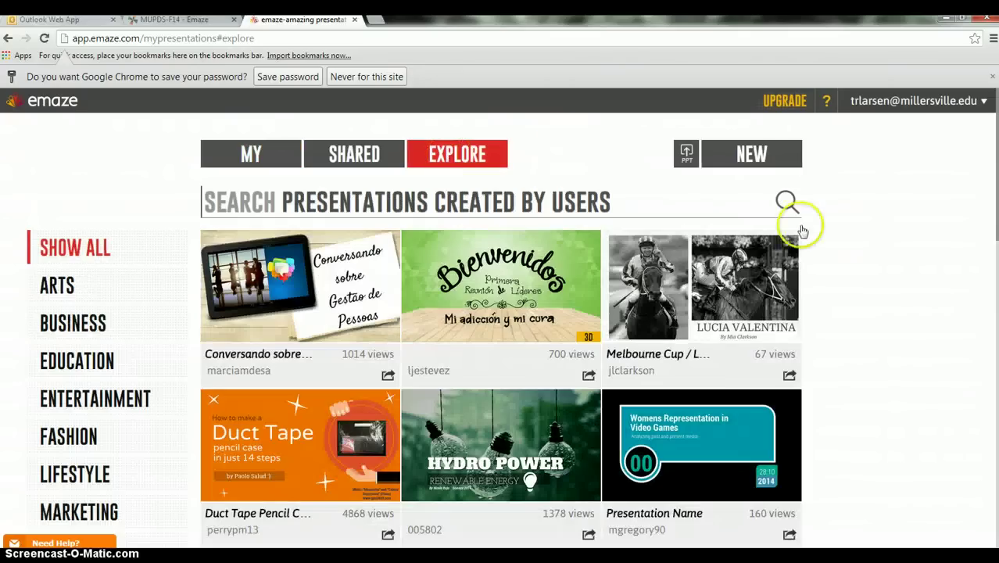
{"action": "left_click_drag", "start_coordinate": [994, 143], "coordinate": [994, 291]}
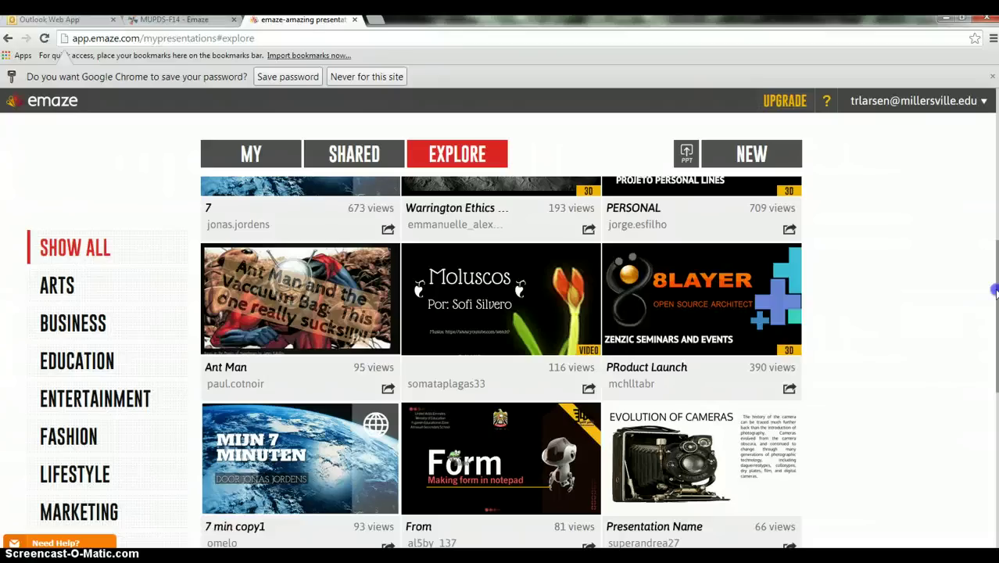
{"action": "left_click_drag", "start_coordinate": [993, 291], "coordinate": [992, 296]}
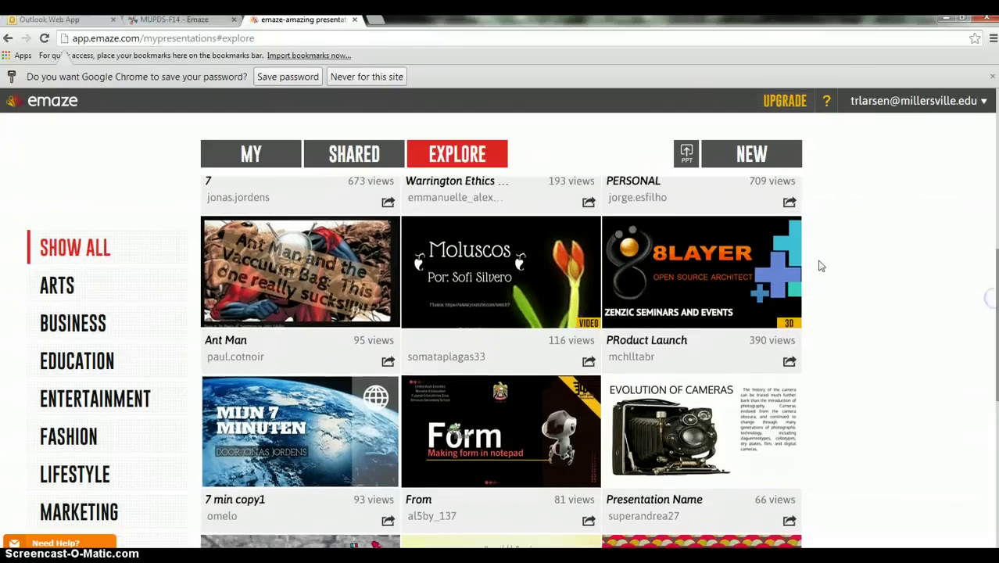
{"action": "left_click", "coordinate": [289, 262]}
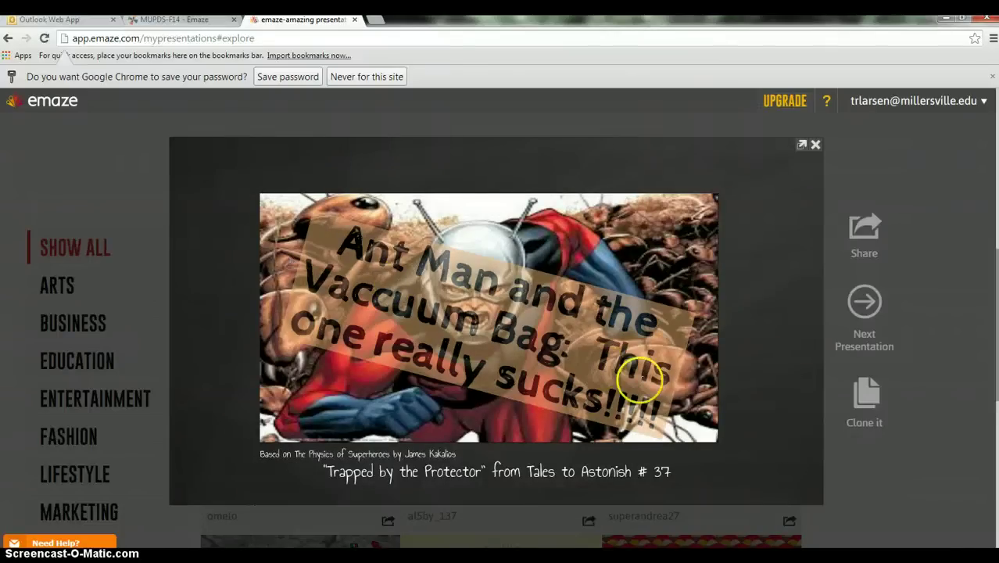
Step: Advance the Ant Man slides from the comic panel through the vacuum bag to The End
{"action": "mouse_move", "coordinate": [769, 283]}
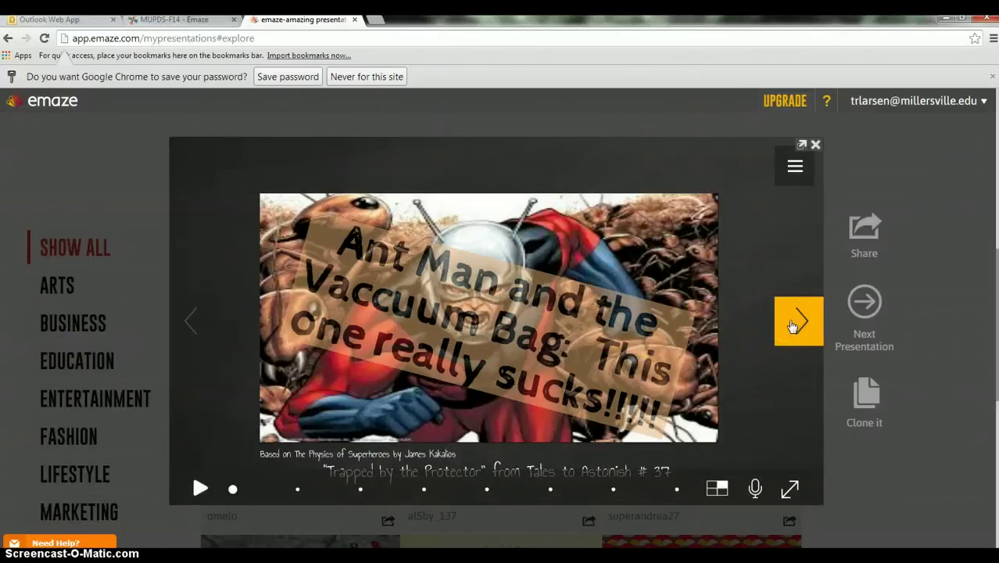
{"action": "left_click", "coordinate": [789, 322]}
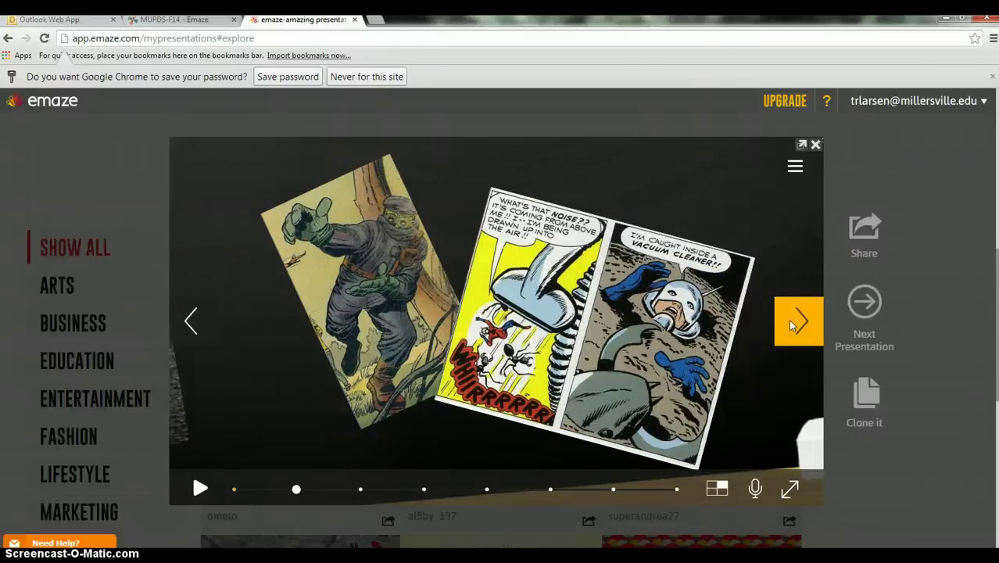
{"action": "left_click", "coordinate": [789, 322]}
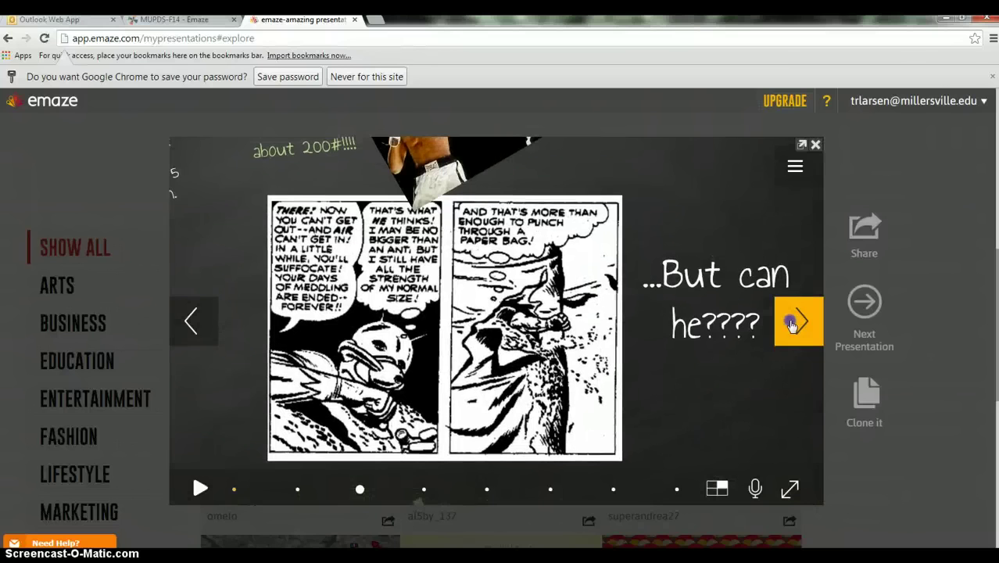
{"action": "left_click", "coordinate": [791, 323]}
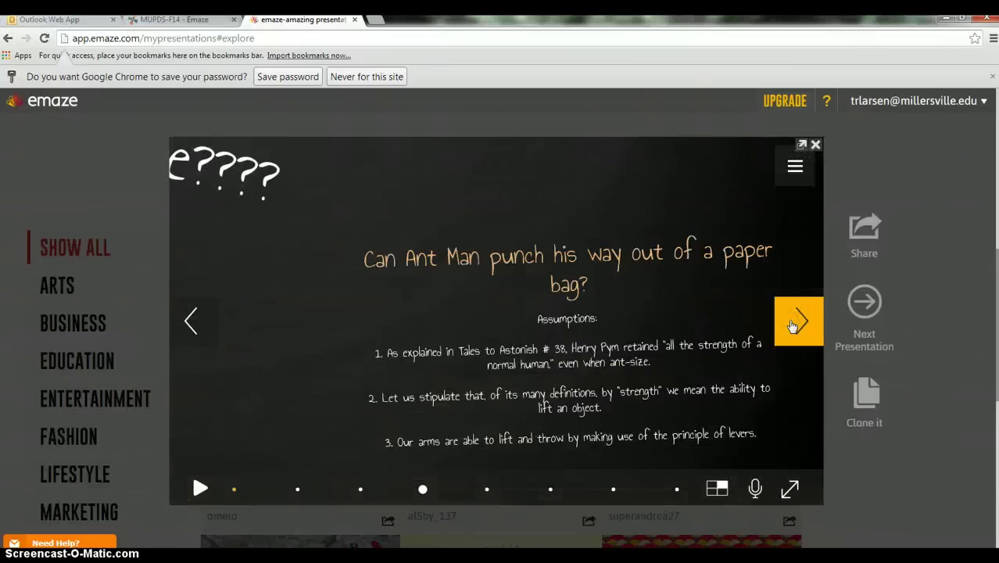
{"action": "left_click", "coordinate": [791, 324]}
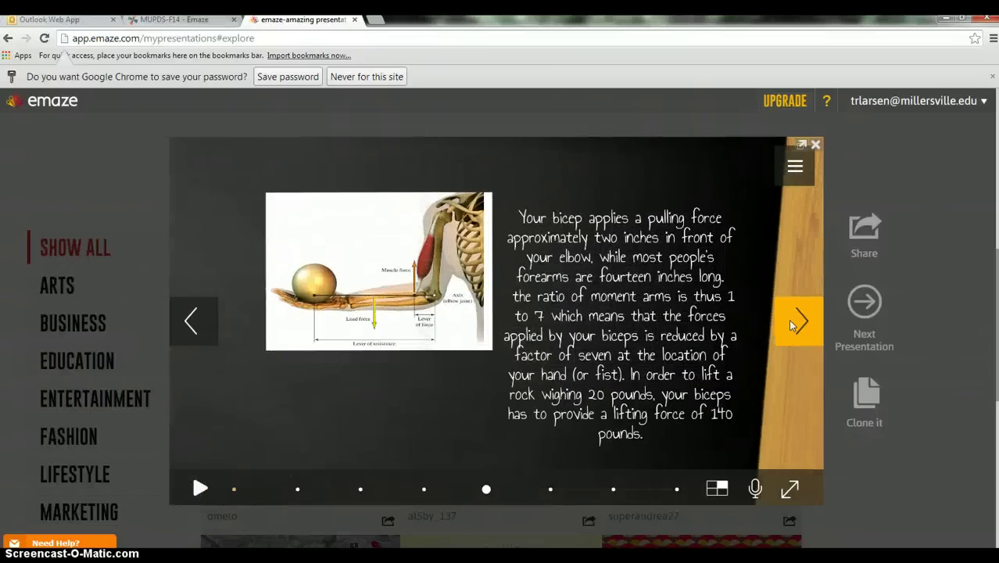
{"action": "left_click", "coordinate": [791, 324]}
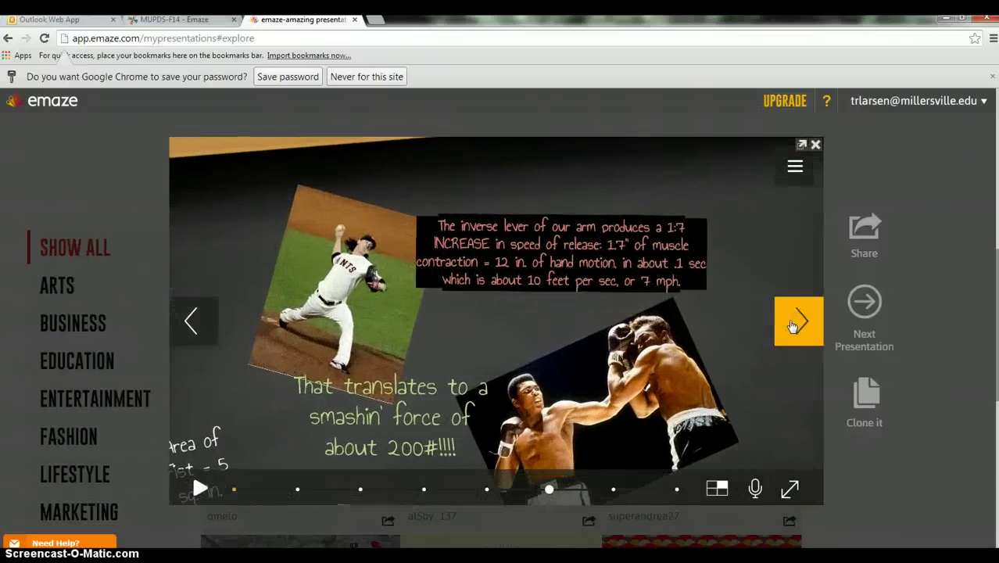
{"action": "left_click", "coordinate": [790, 323]}
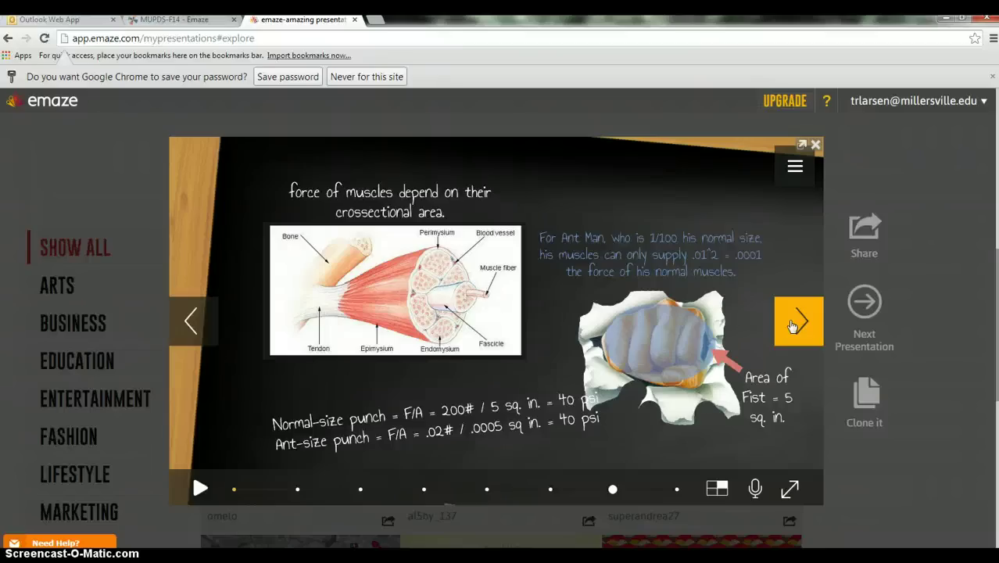
{"action": "left_click", "coordinate": [792, 325]}
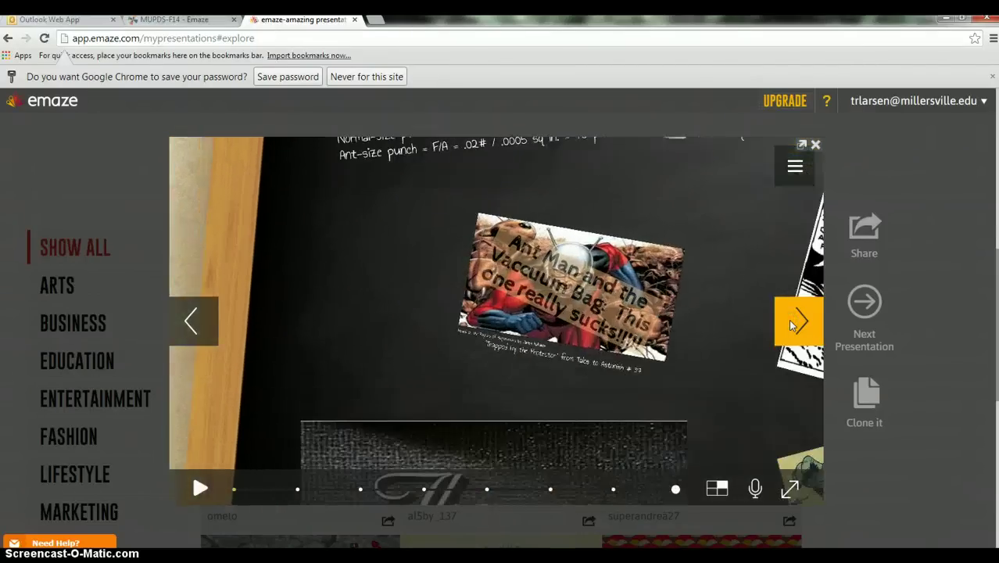
{"action": "left_click", "coordinate": [791, 322]}
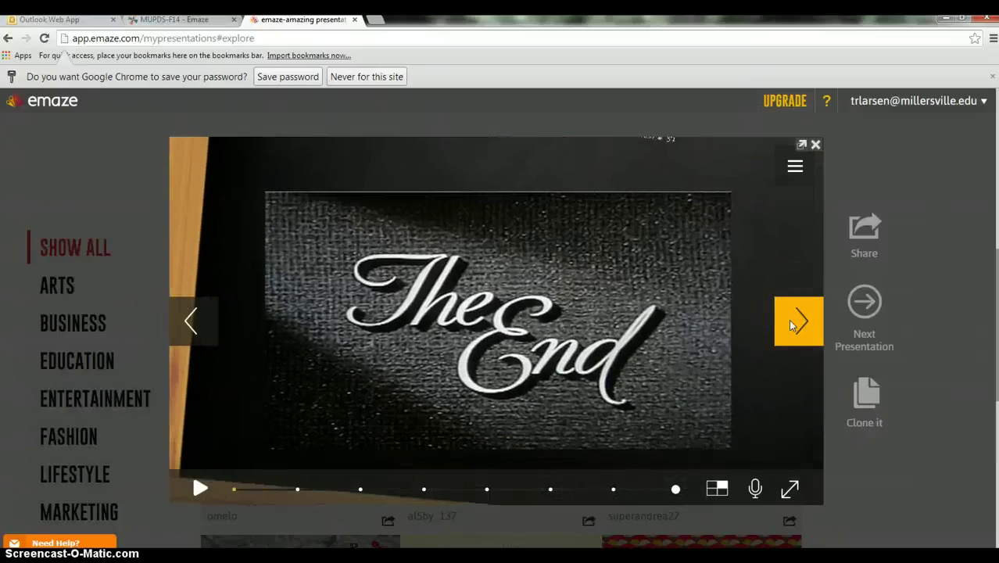
Step: Open the Ant Man presentation in the editor from the player's menu
{"action": "left_click", "coordinate": [794, 174]}
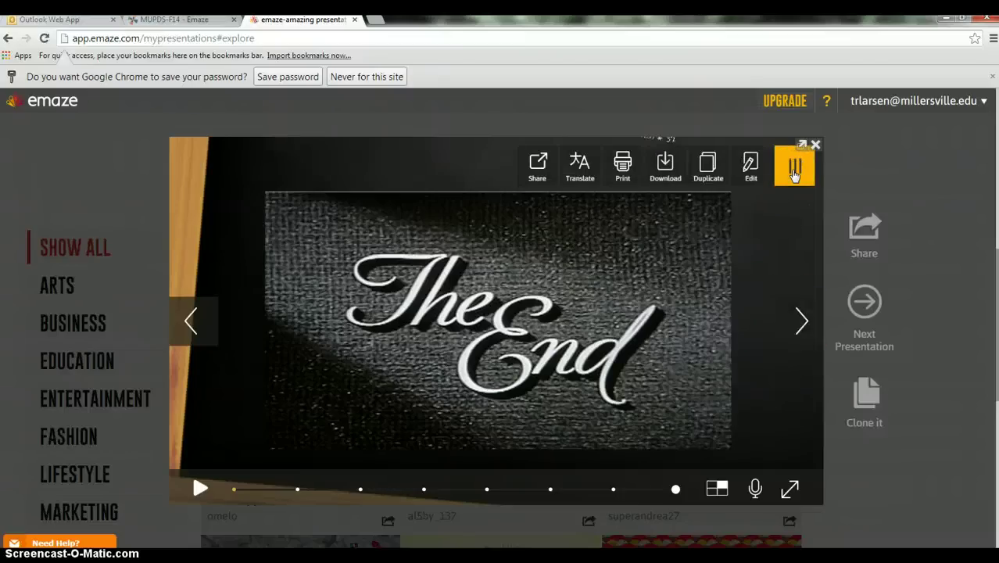
{"action": "left_click", "coordinate": [750, 170]}
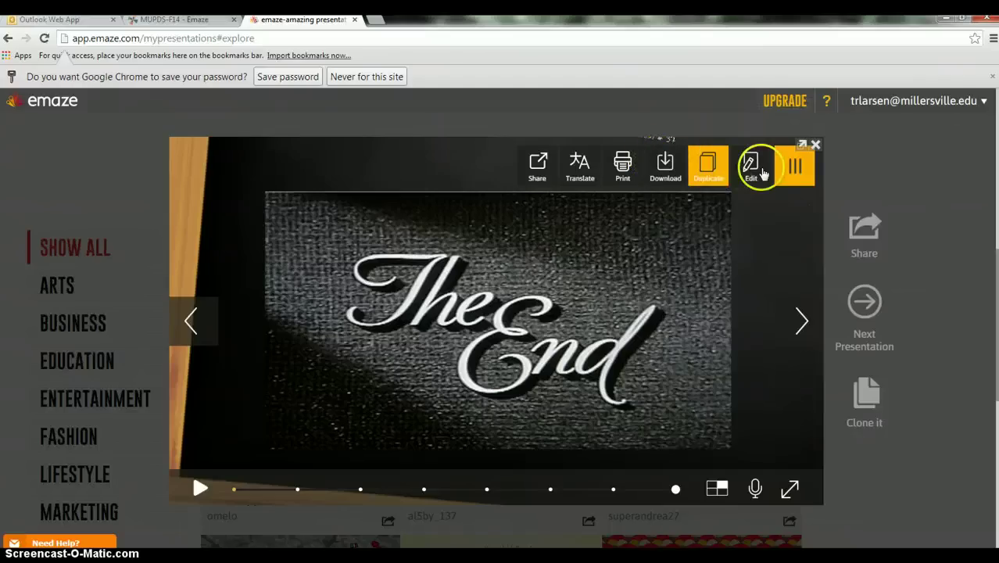
{"action": "left_click", "coordinate": [763, 174]}
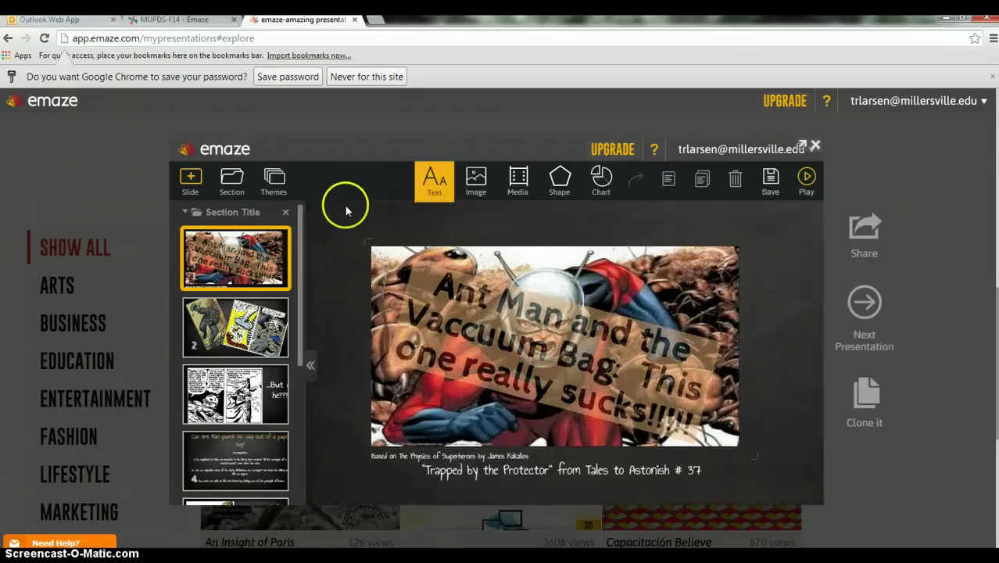
Step: Preview the Slide, Text and Image panels, close them, and save the presentation
{"action": "left_click", "coordinate": [190, 178]}
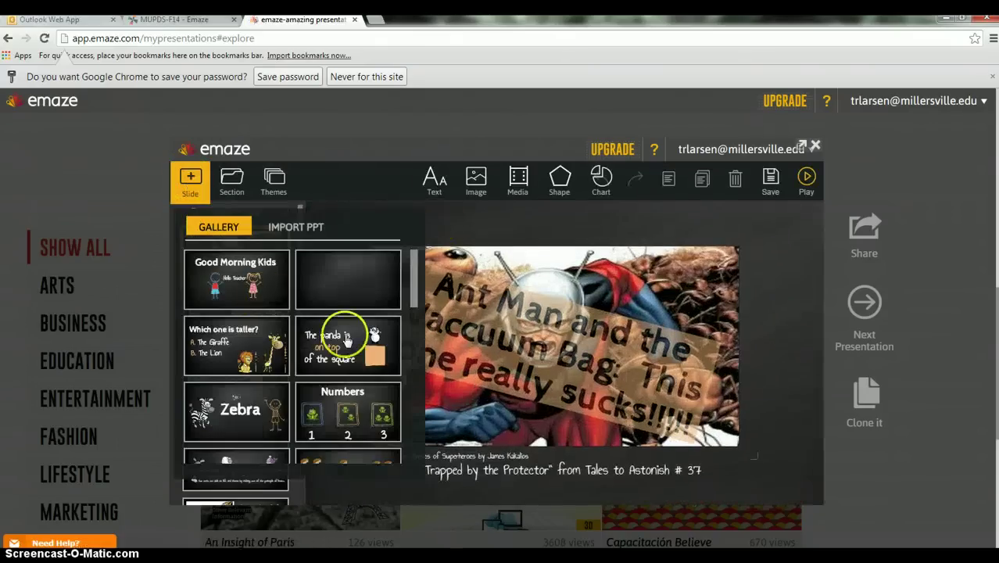
{"action": "left_click", "coordinate": [438, 182]}
{"action": "left_click", "coordinate": [476, 183]}
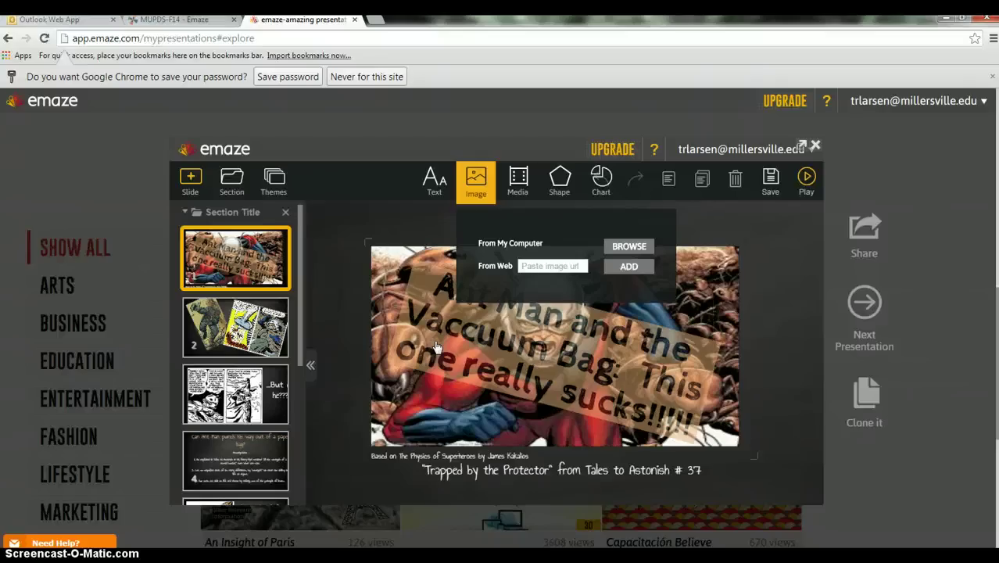
{"action": "left_click", "coordinate": [334, 225]}
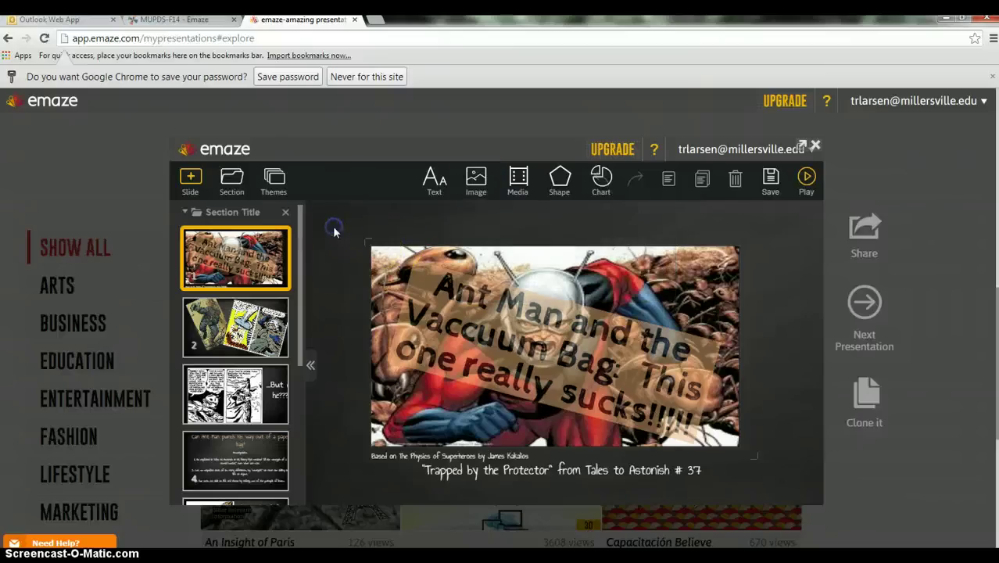
{"action": "left_click", "coordinate": [771, 181]}
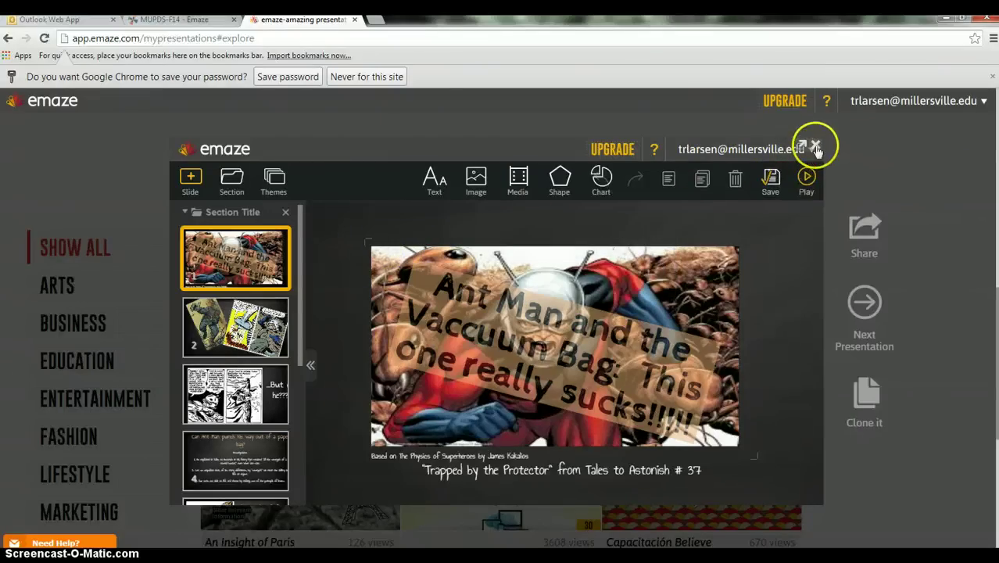
Step: Close the editor, switch to My presentations, and open The Things They Carried
{"action": "left_click", "coordinate": [815, 147]}
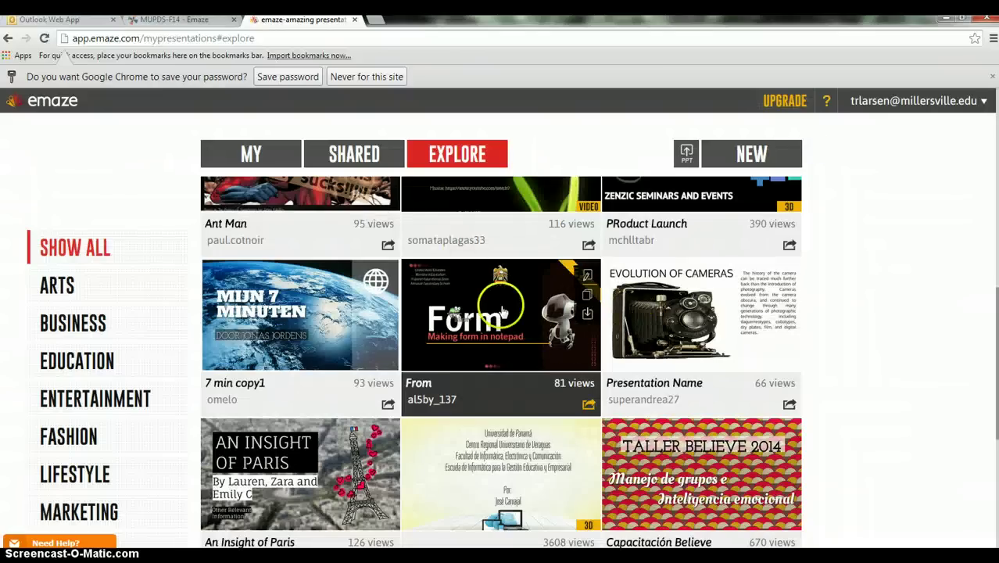
{"action": "left_click_drag", "start_coordinate": [994, 350], "coordinate": [985, 124]}
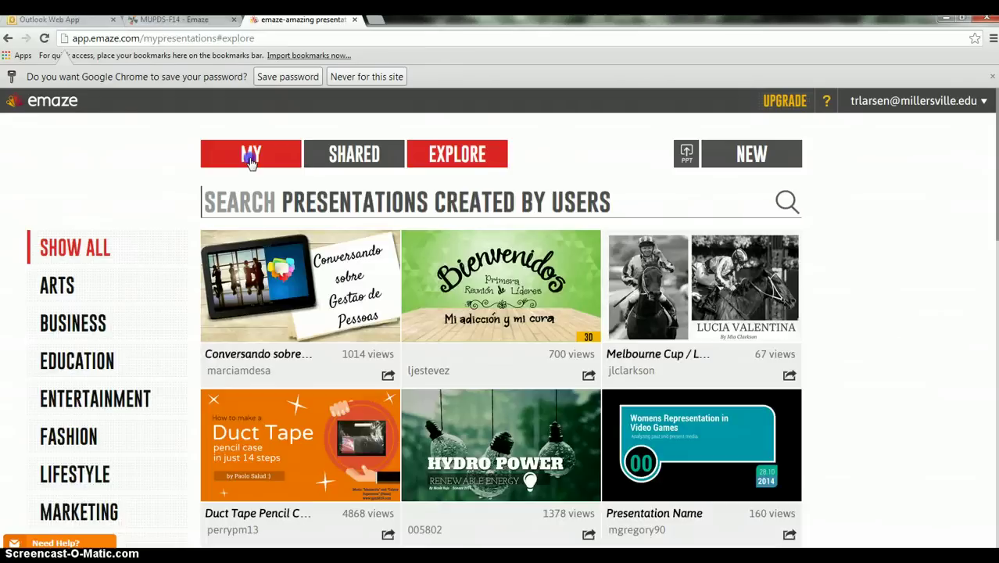
{"action": "left_click", "coordinate": [250, 157]}
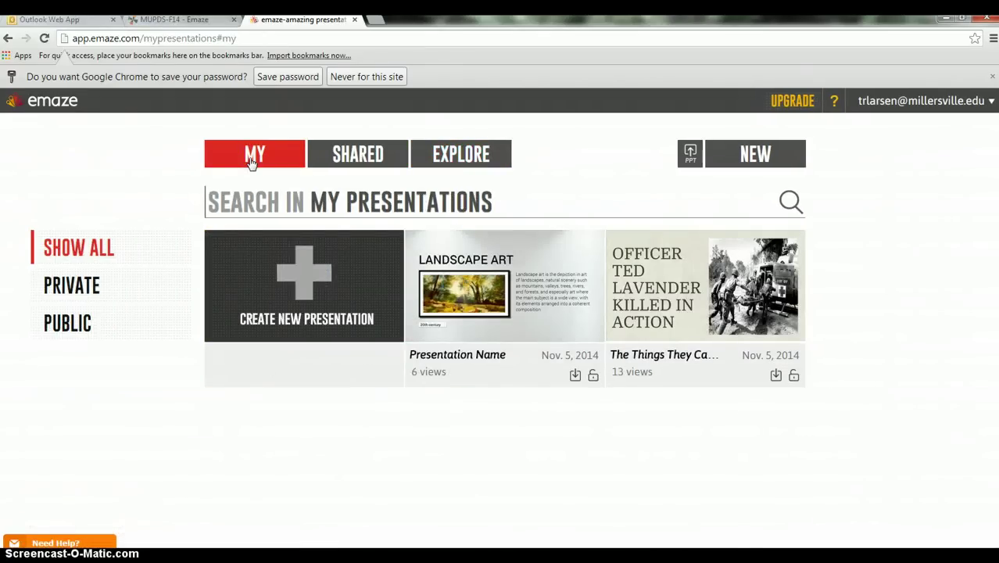
{"action": "left_click", "coordinate": [660, 295]}
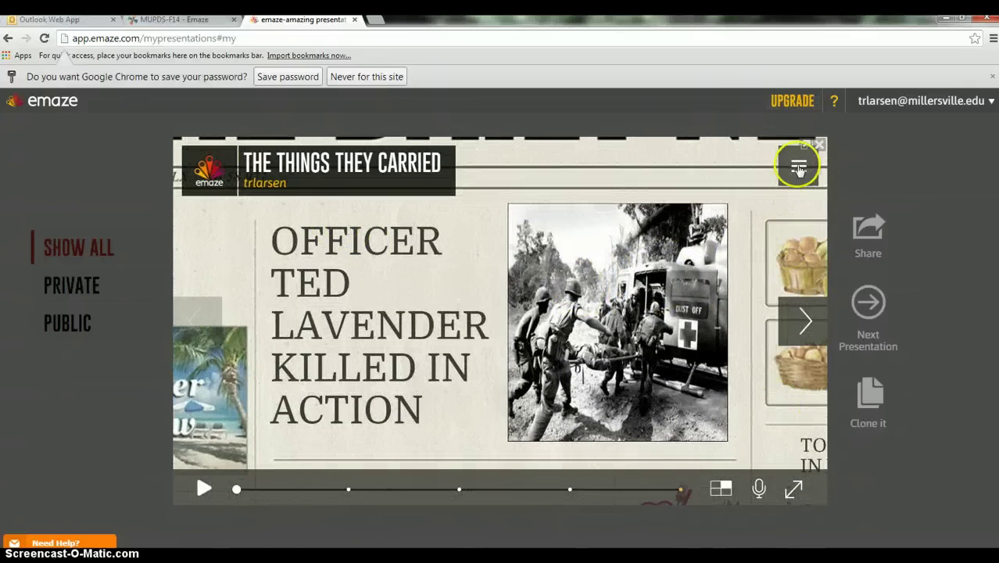
Step: Open The Things They Carried in the editor via the player's Edit option
{"action": "left_click", "coordinate": [799, 170]}
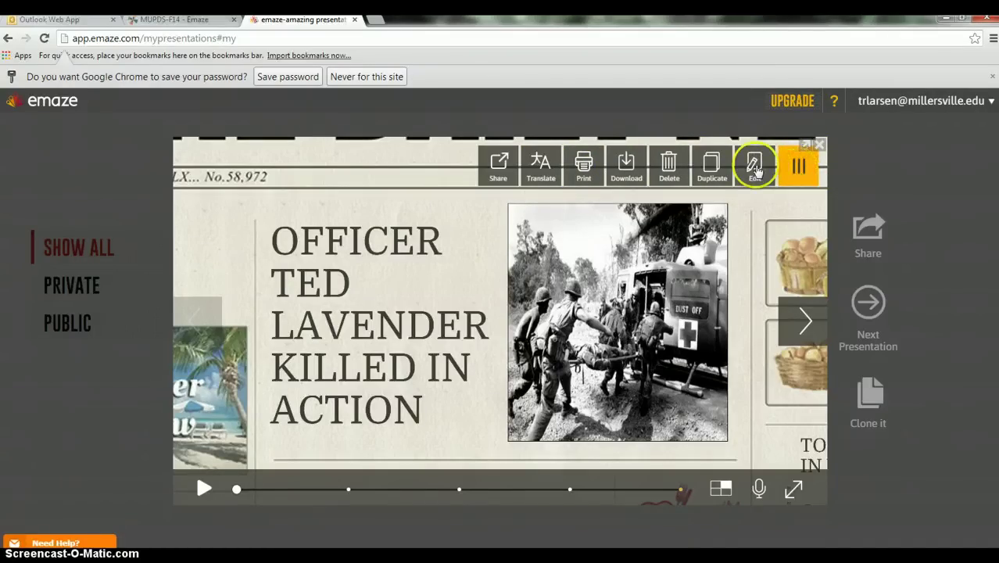
{"action": "left_click", "coordinate": [755, 169]}
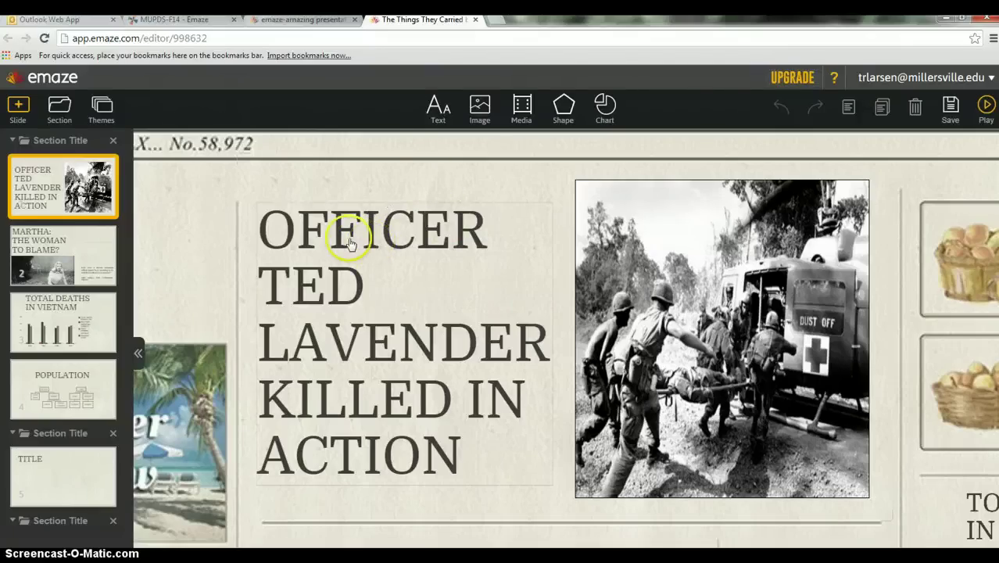
{"action": "left_click", "coordinate": [438, 106]}
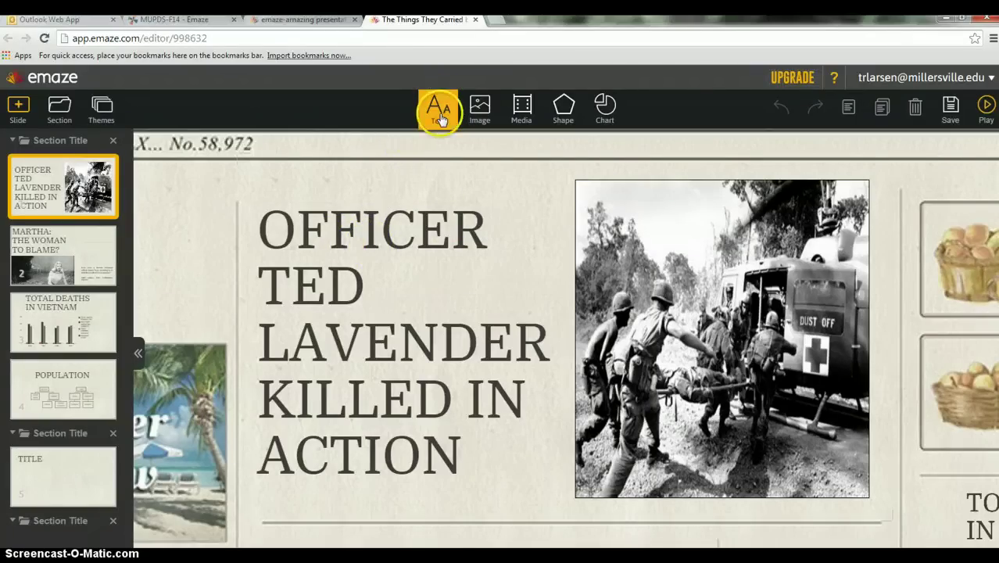
{"action": "left_click", "coordinate": [435, 107]}
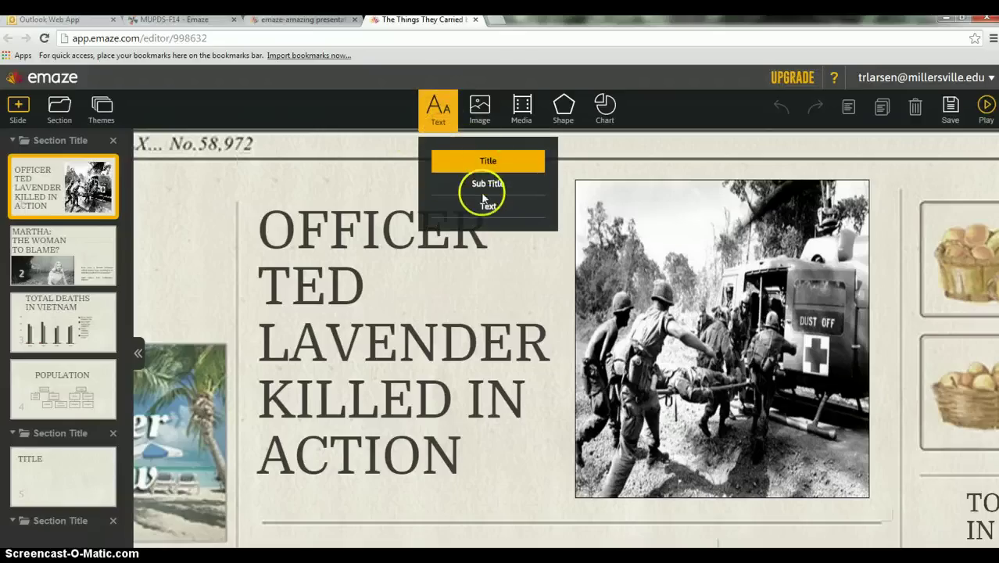
{"action": "left_click", "coordinate": [321, 338]}
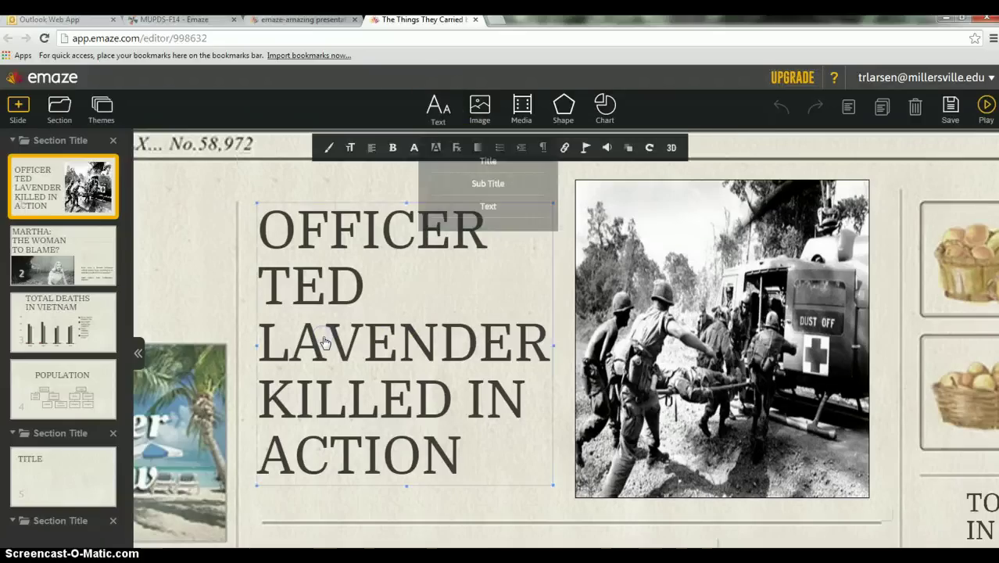
{"action": "double_click", "coordinate": [464, 460]}
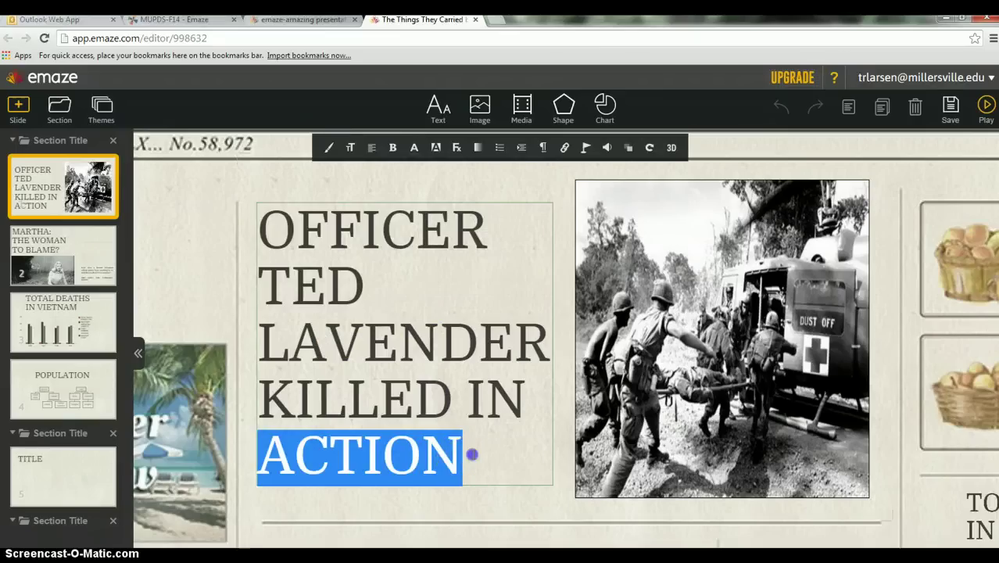
{"action": "left_click", "coordinate": [464, 458]}
{"action": "key", "text": "Up"}
{"action": "key", "text": "Up"}
{"action": "key", "text": "Up"}
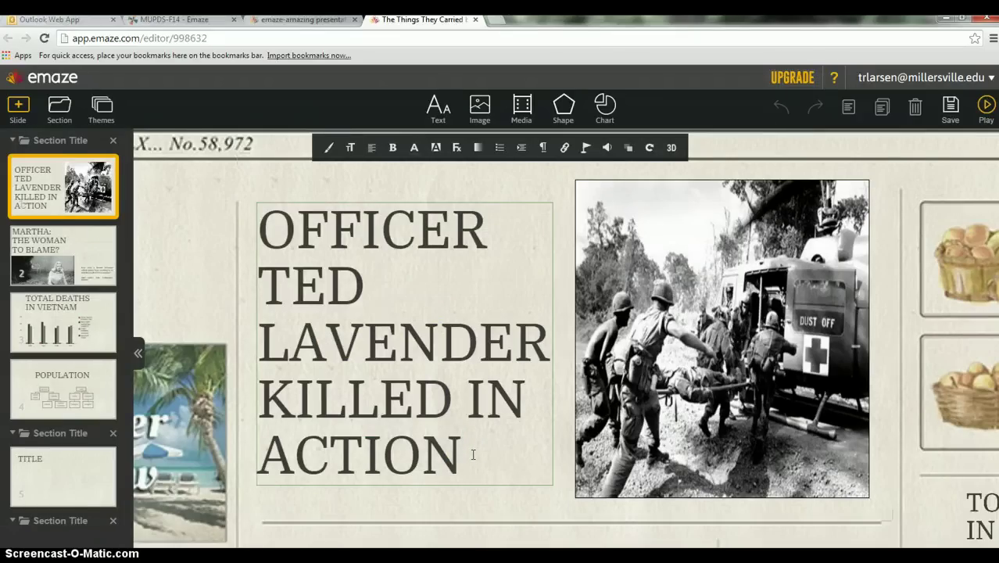
{"action": "left_click", "coordinate": [654, 292]}
{"action": "left_click", "coordinate": [484, 105]}
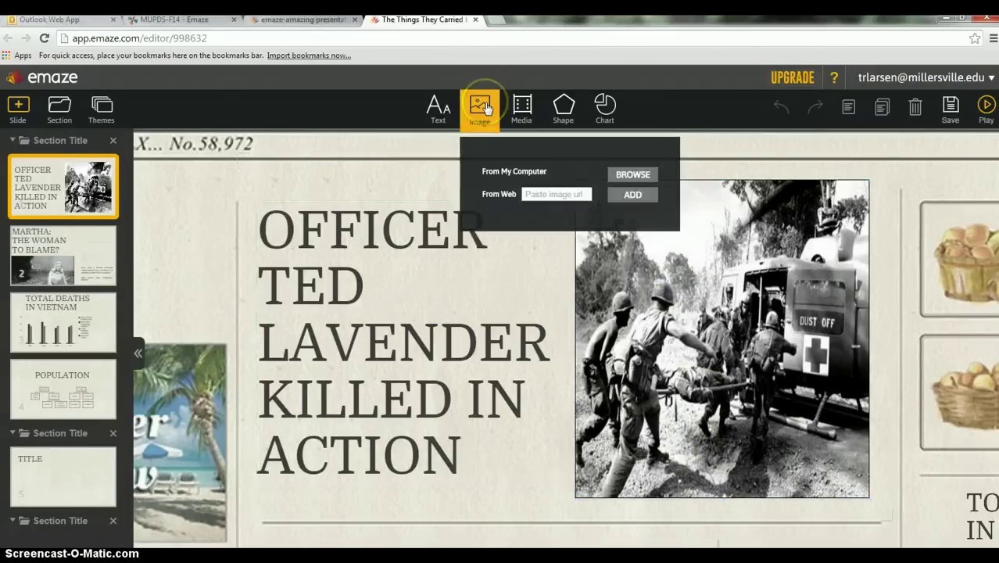
{"action": "left_click", "coordinate": [625, 176]}
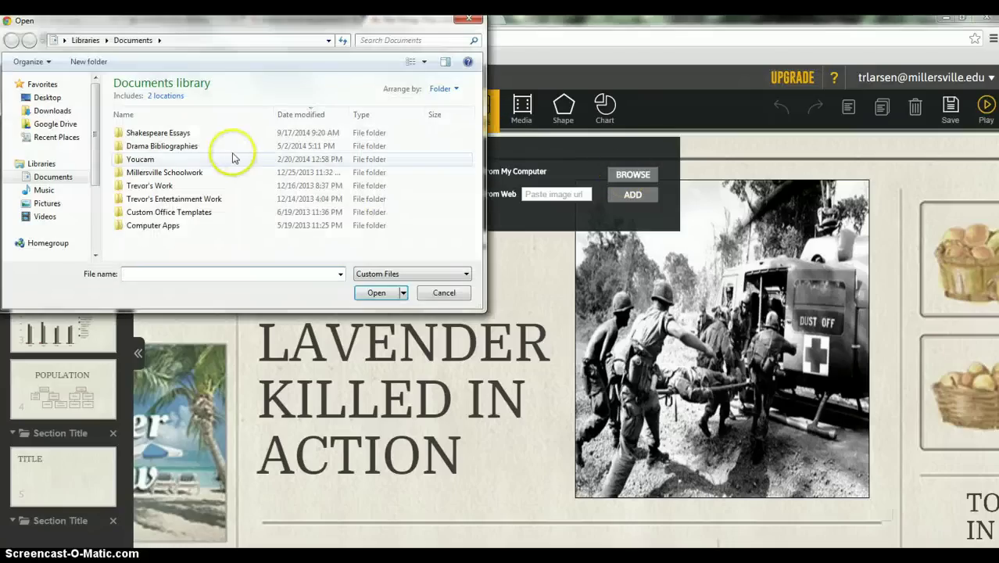
{"action": "left_click", "coordinate": [444, 293]}
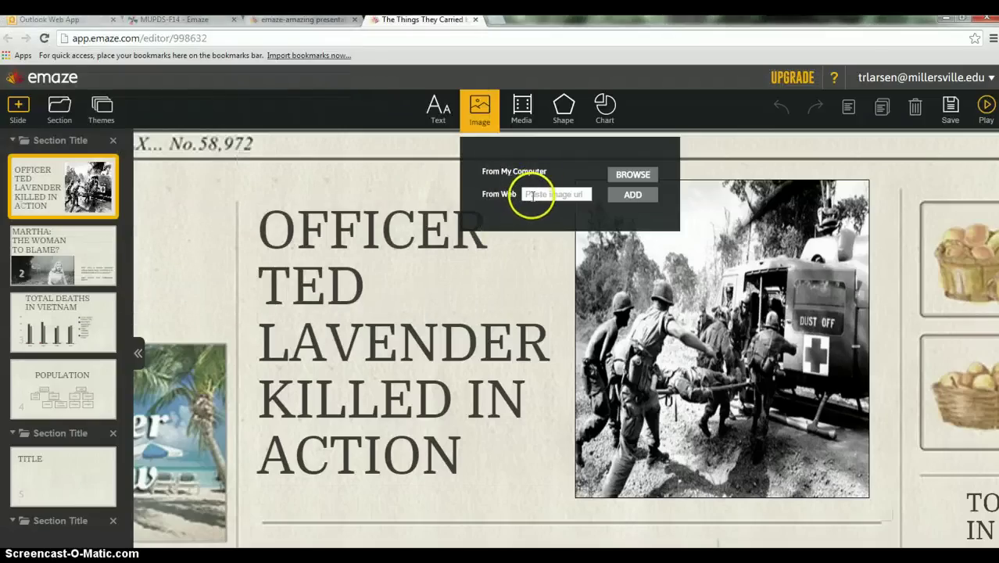
{"action": "left_click", "coordinate": [533, 289]}
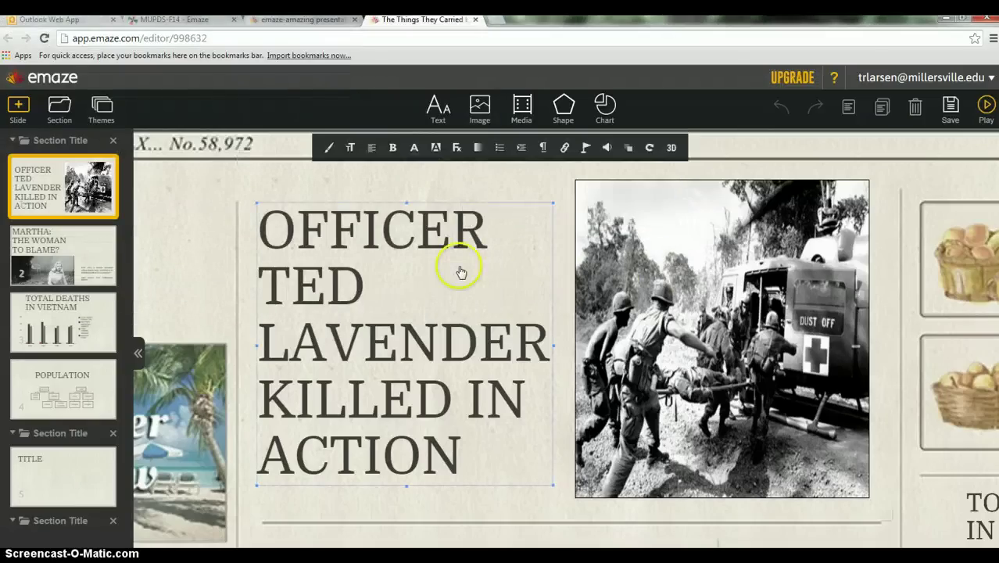
Step: Move the helicopter photo down-right, then select the title box and check its formatting toolbar
{"action": "left_click_drag", "start_coordinate": [605, 279], "coordinate": [693, 289]}
{"action": "left_click", "coordinate": [310, 295]}
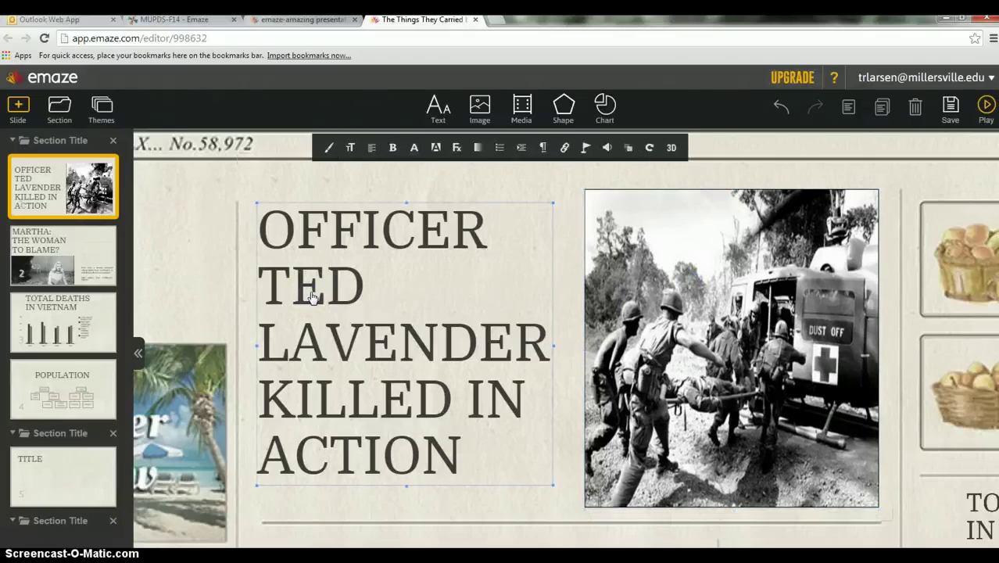
{"action": "left_click", "coordinate": [482, 420]}
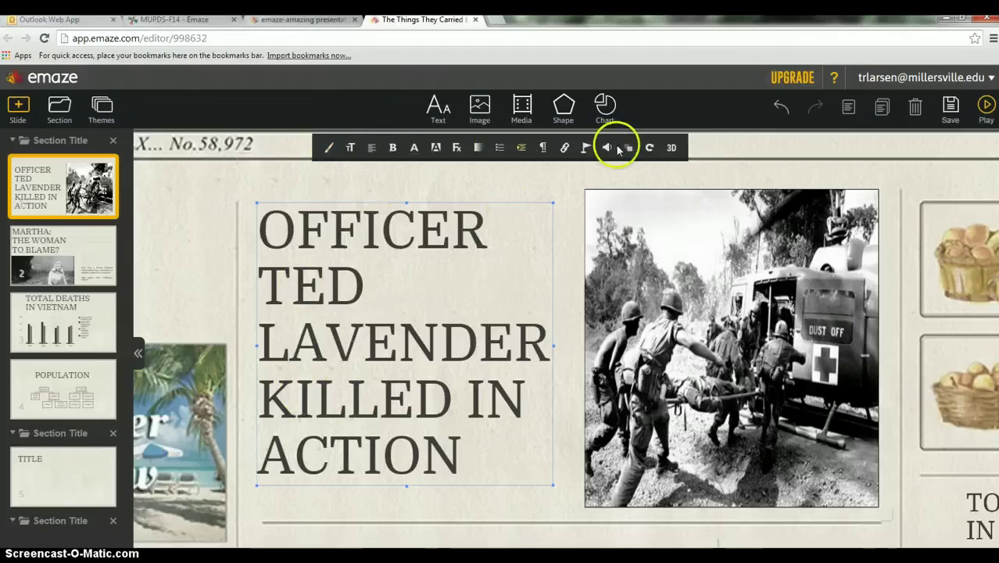
{"action": "left_click", "coordinate": [351, 148]}
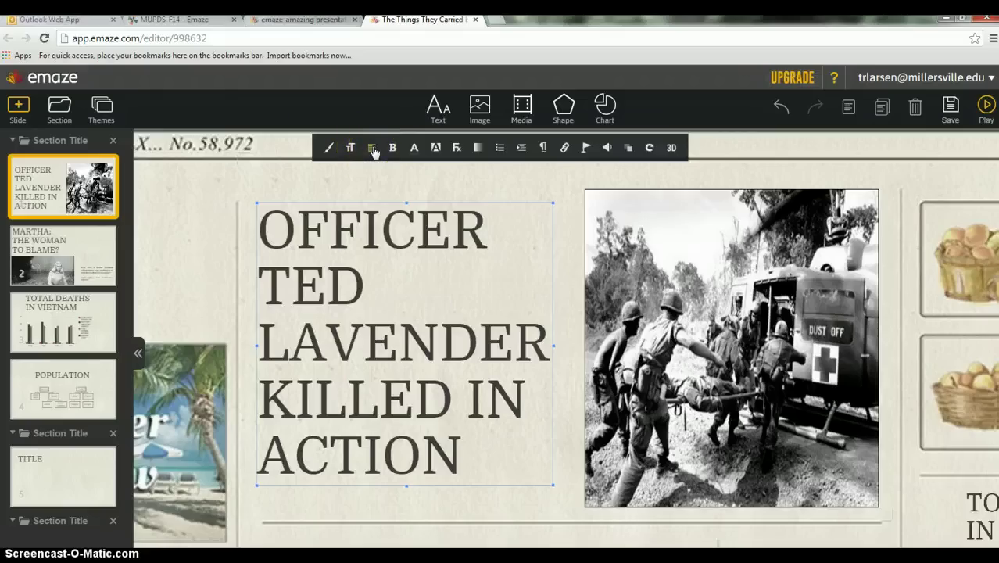
{"action": "left_click", "coordinate": [382, 149]}
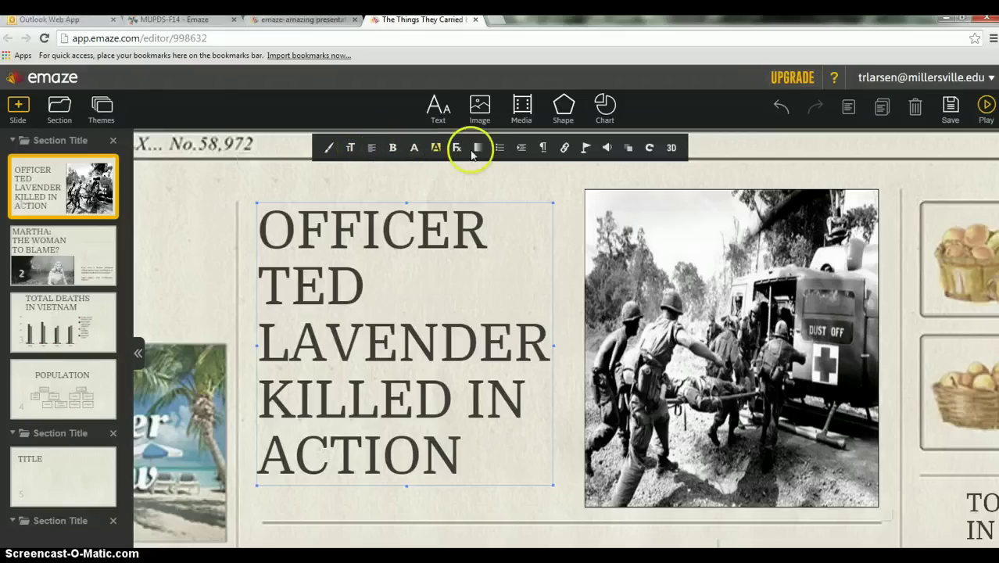